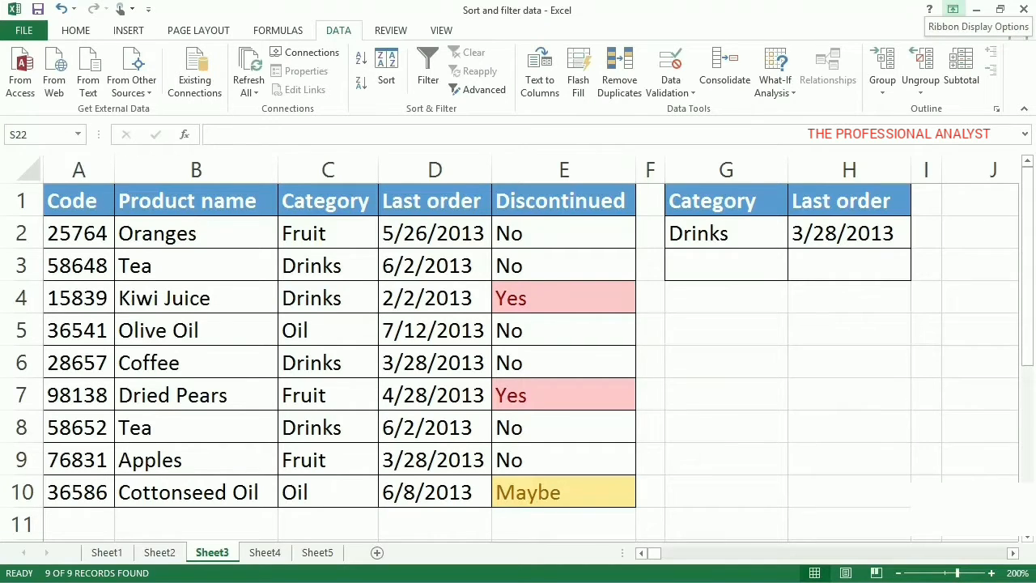
Step: Apply an in-place Advanced Filter to the Product name column, B1:B10, keeping unique records only
{"action": "left_click", "coordinate": [368, 266]}
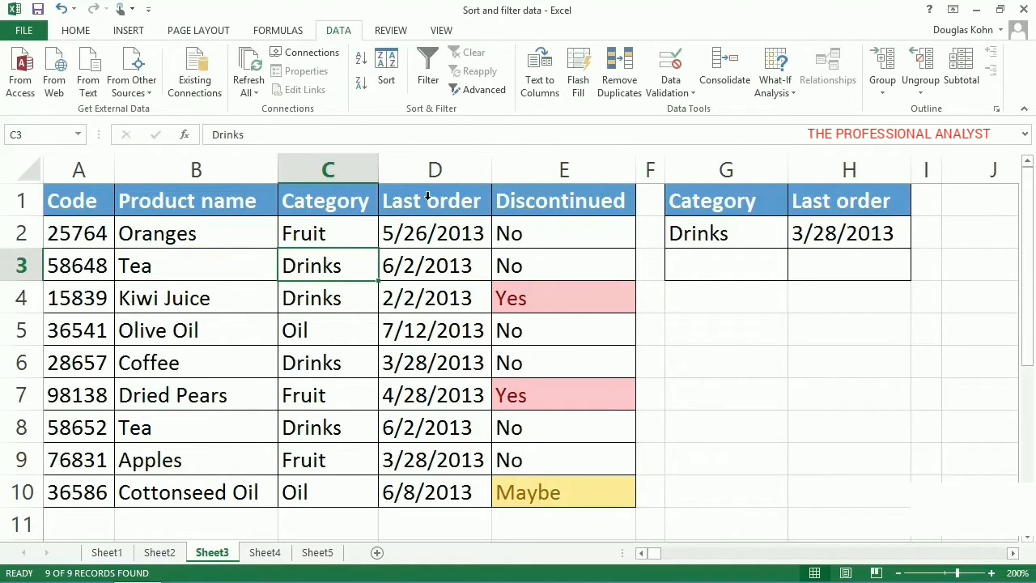
{"action": "left_click", "coordinate": [486, 93]}
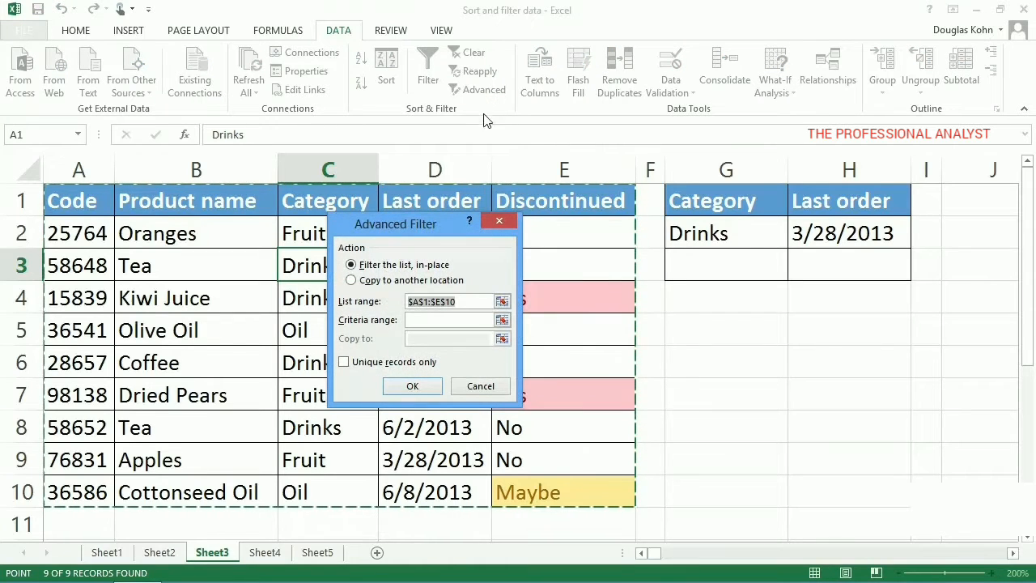
{"action": "left_click", "coordinate": [455, 306]}
{"action": "left_click_drag", "start_coordinate": [455, 306], "coordinate": [404, 299]}
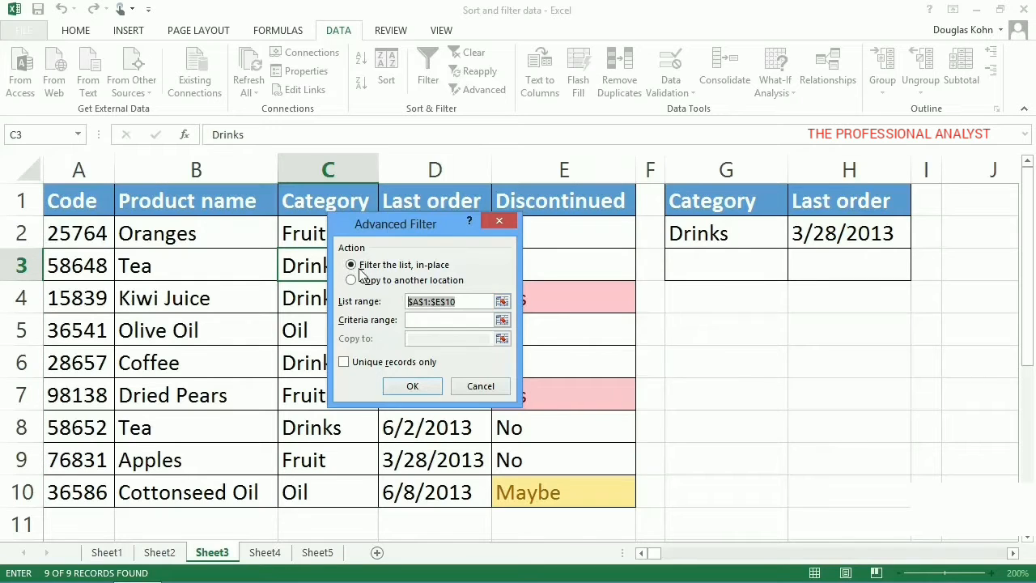
{"action": "left_click_drag", "start_coordinate": [248, 200], "coordinate": [259, 489]}
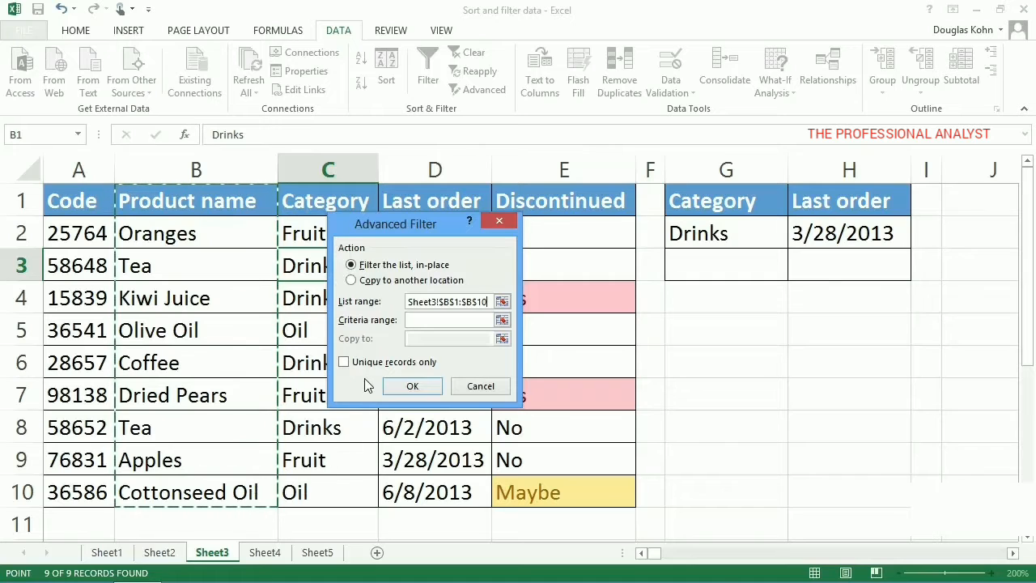
{"action": "left_click", "coordinate": [344, 362]}
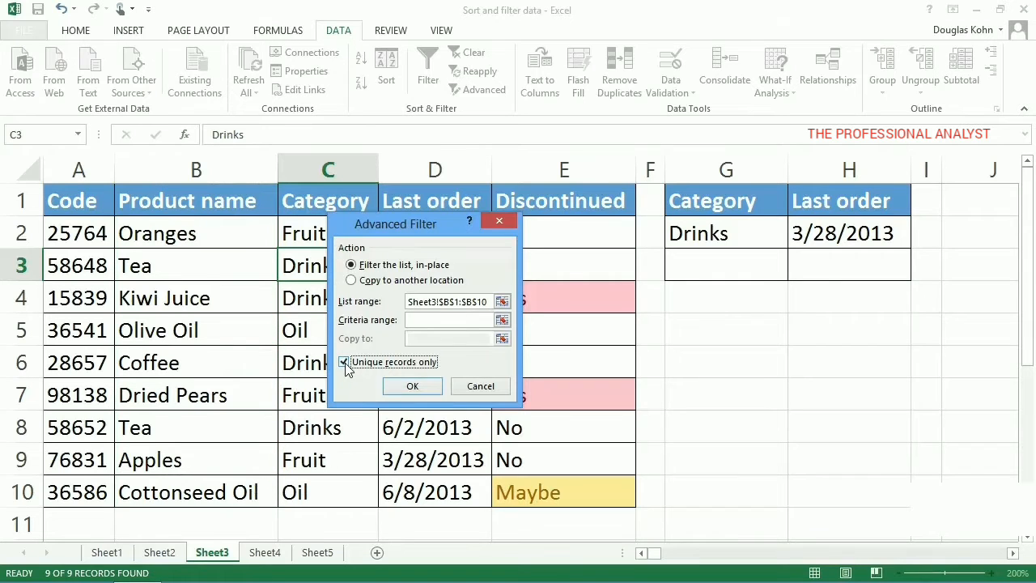
{"action": "left_click", "coordinate": [409, 386]}
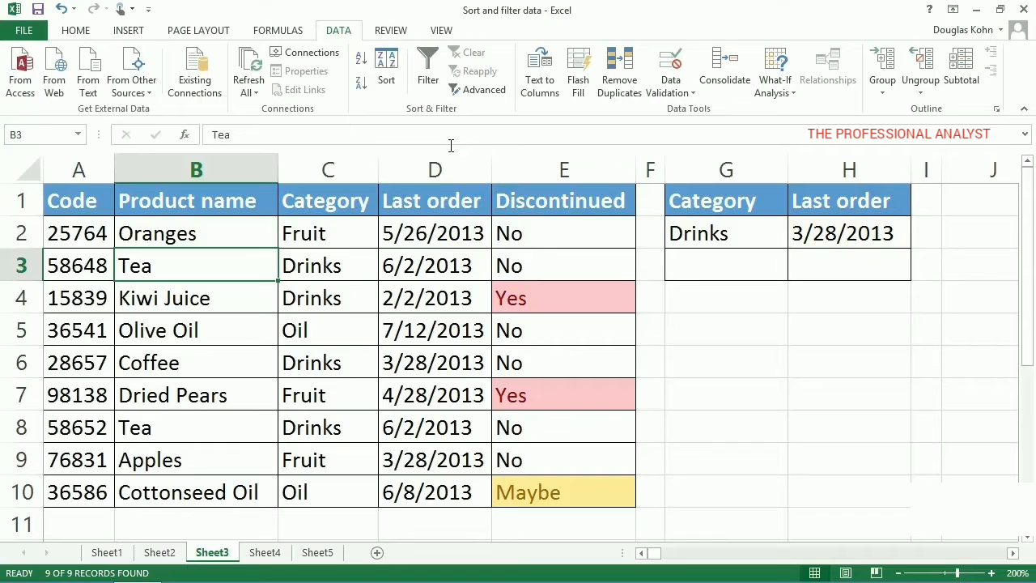
Step: Apply an in-place Advanced Filter to A1:E10 with G1:H2 as the criteria range
{"action": "left_click", "coordinate": [478, 92]}
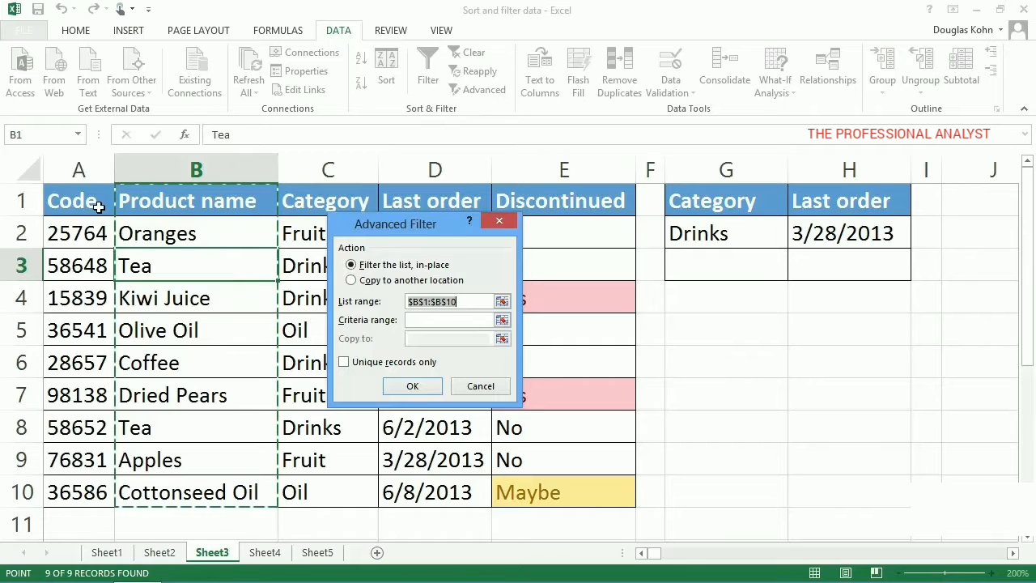
{"action": "left_click_drag", "start_coordinate": [98, 207], "coordinate": [527, 490]}
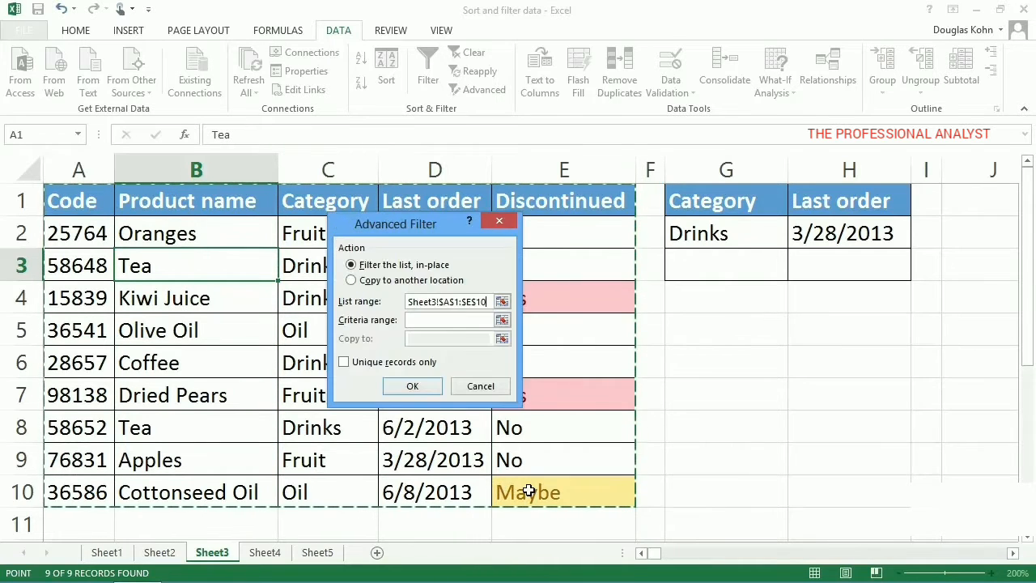
{"action": "left_click", "coordinate": [436, 326]}
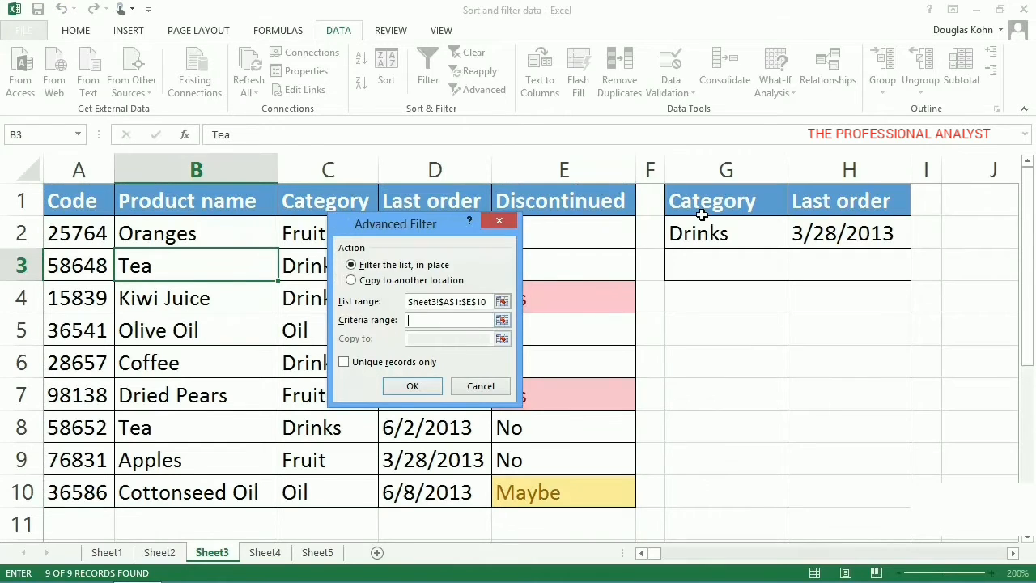
{"action": "left_click_drag", "start_coordinate": [701, 214], "coordinate": [866, 231]}
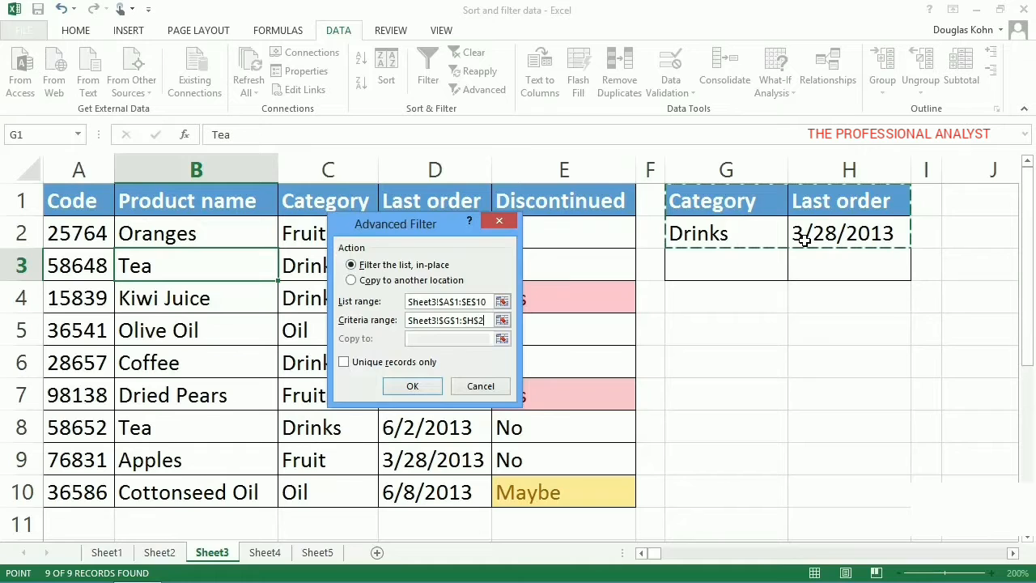
{"action": "left_click", "coordinate": [432, 389]}
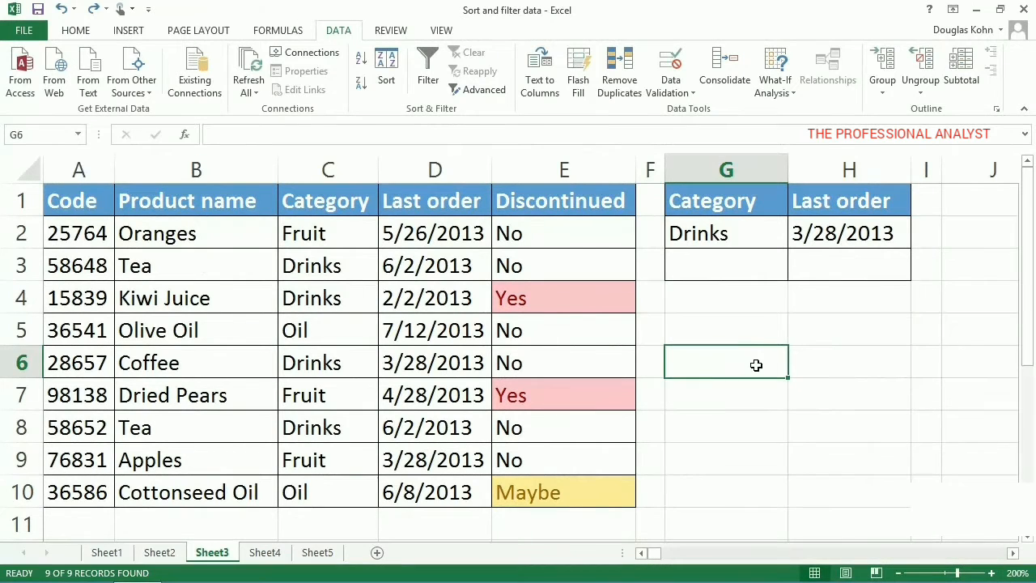
Step: Move the 3/28/2013 Last order criterion from H2 down to H3
{"action": "right_click", "coordinate": [840, 241]}
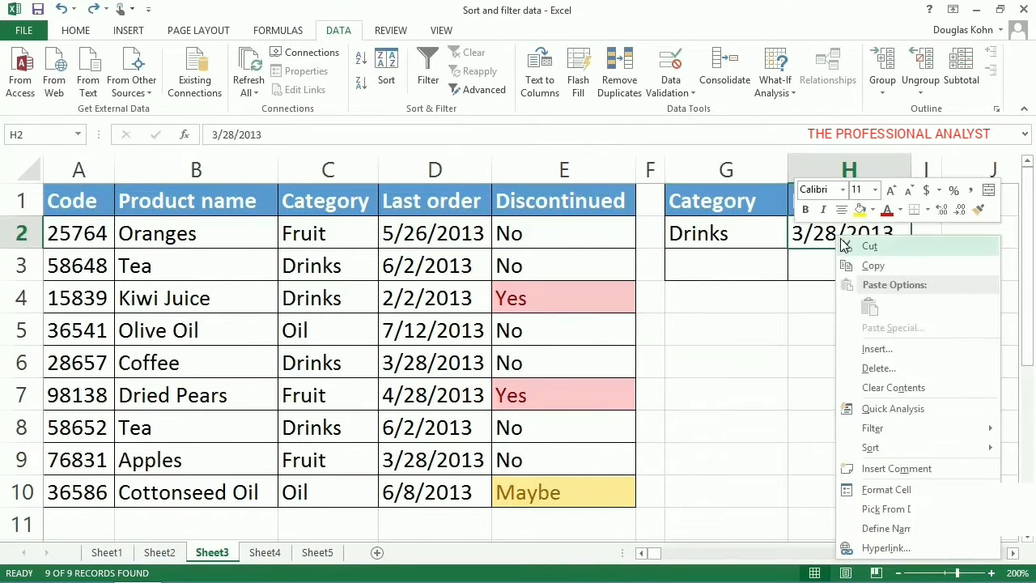
{"action": "left_click", "coordinate": [851, 248]}
{"action": "left_click", "coordinate": [840, 269]}
{"action": "right_click", "coordinate": [839, 268]}
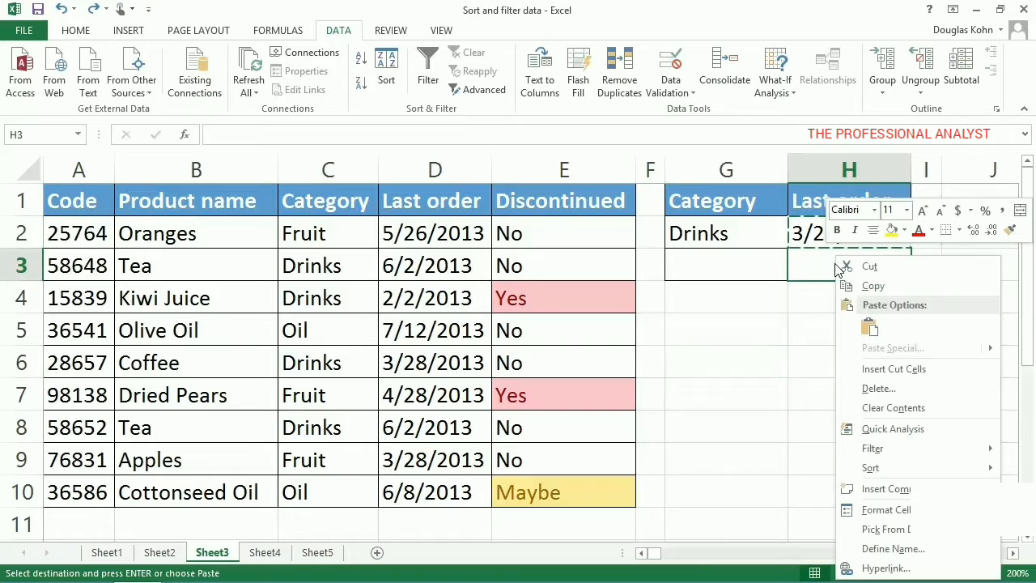
{"action": "left_click", "coordinate": [868, 325]}
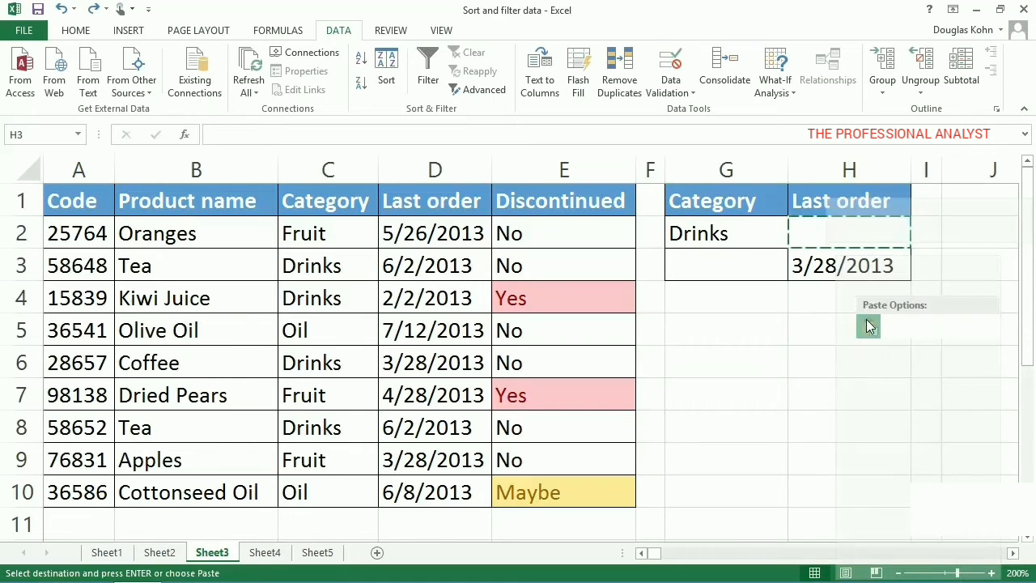
{"action": "left_click", "coordinate": [759, 359]}
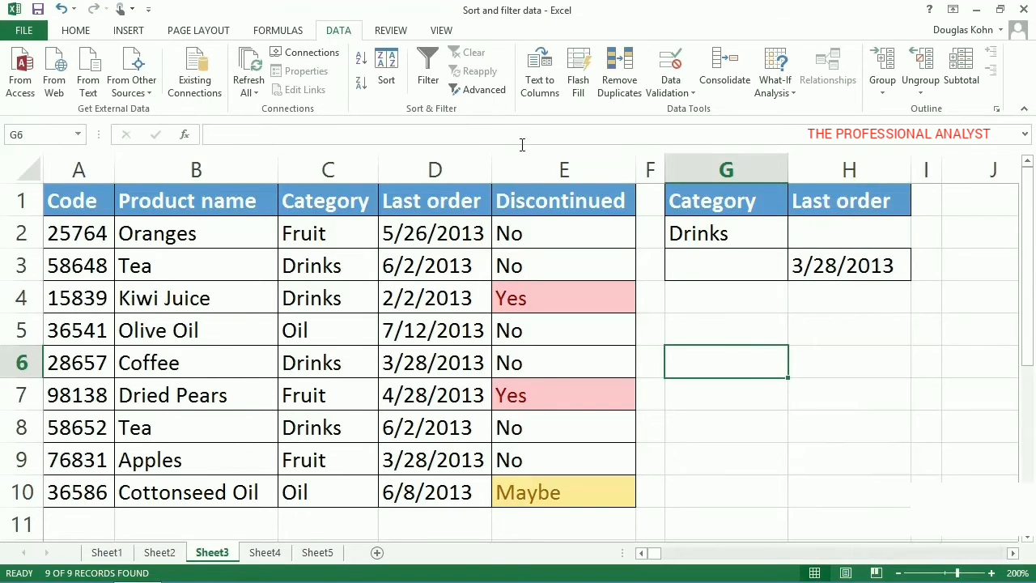
Step: Filter A1:E10 in place for Drinks or a 3/28/2013 last order, using G1:H3 as the Advanced Filter criteria range
{"action": "left_click", "coordinate": [495, 92]}
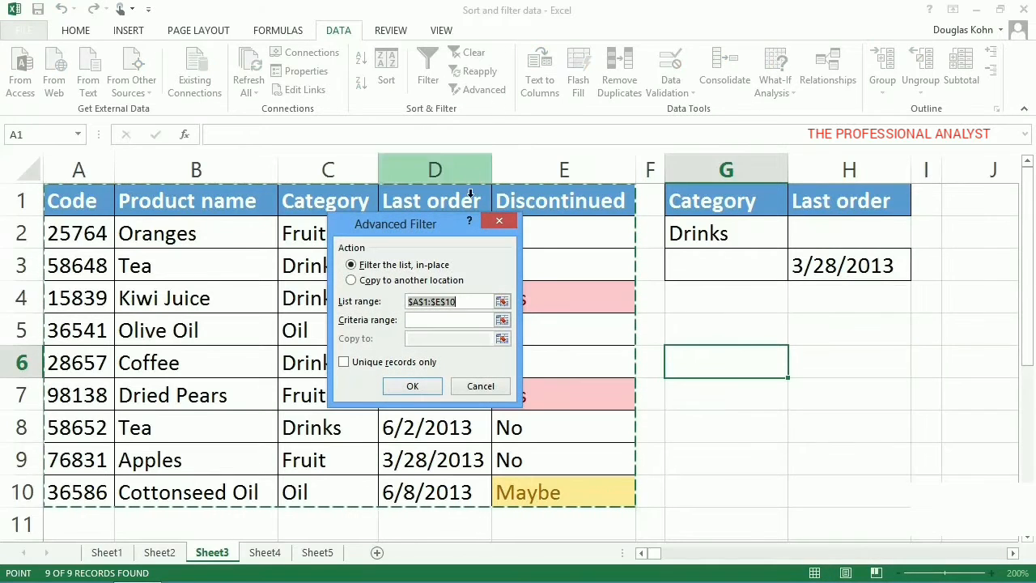
{"action": "left_click", "coordinate": [427, 321]}
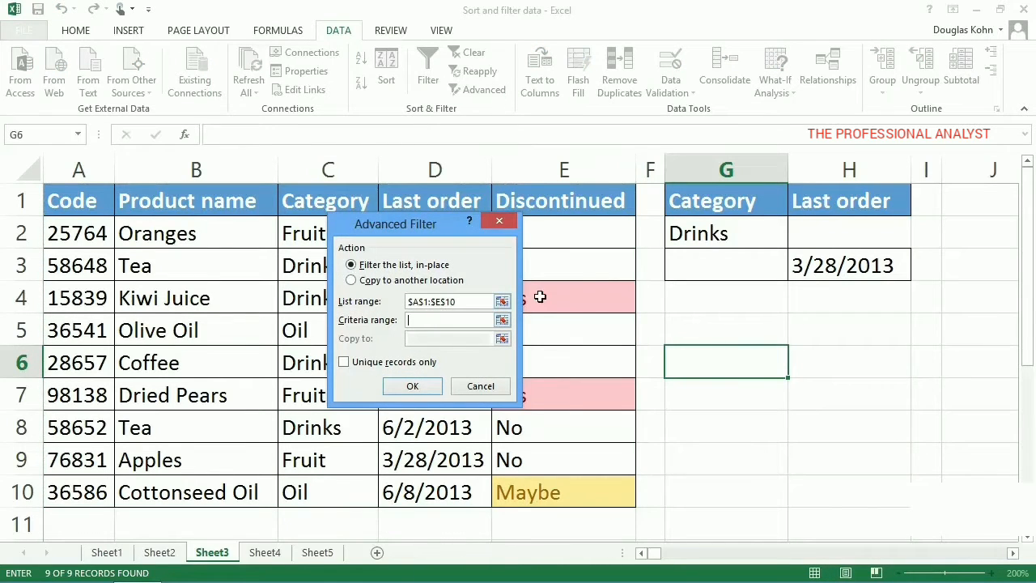
{"action": "left_click_drag", "start_coordinate": [692, 219], "coordinate": [789, 277]}
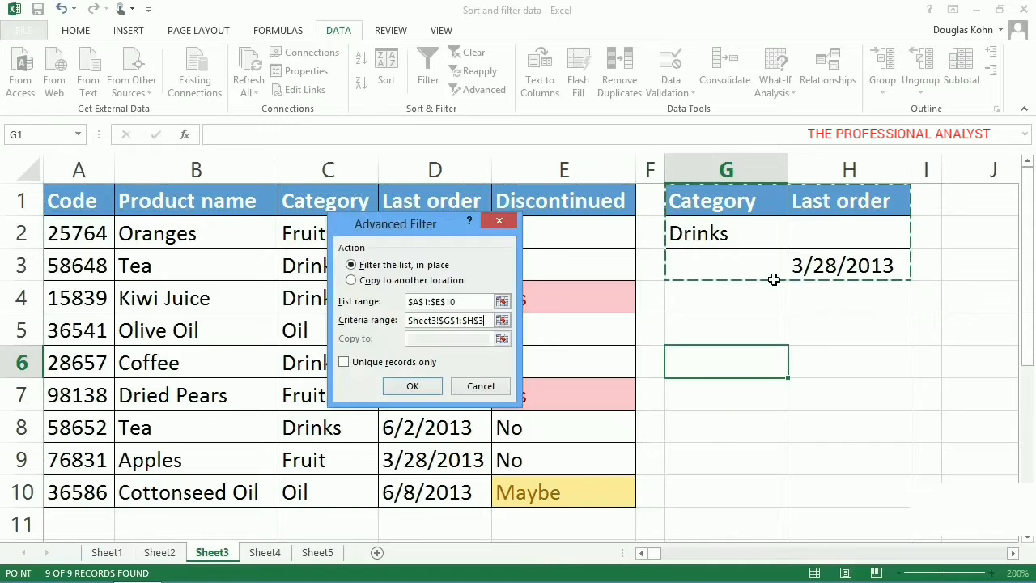
{"action": "left_click", "coordinate": [412, 385]}
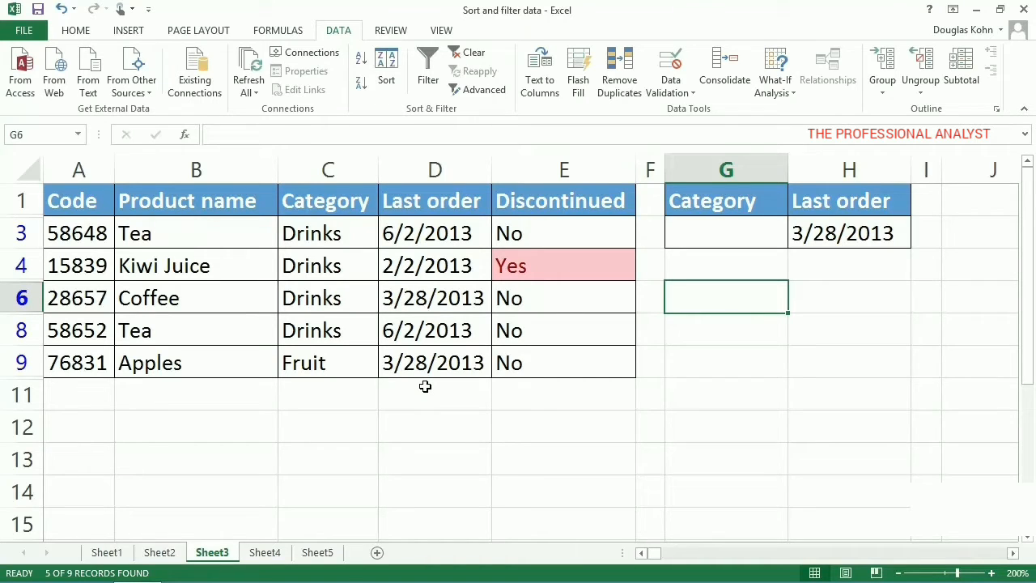
Step: Clear the active filter and change the Last order criterion in H3 to >3/28/2013
{"action": "left_click", "coordinate": [473, 53]}
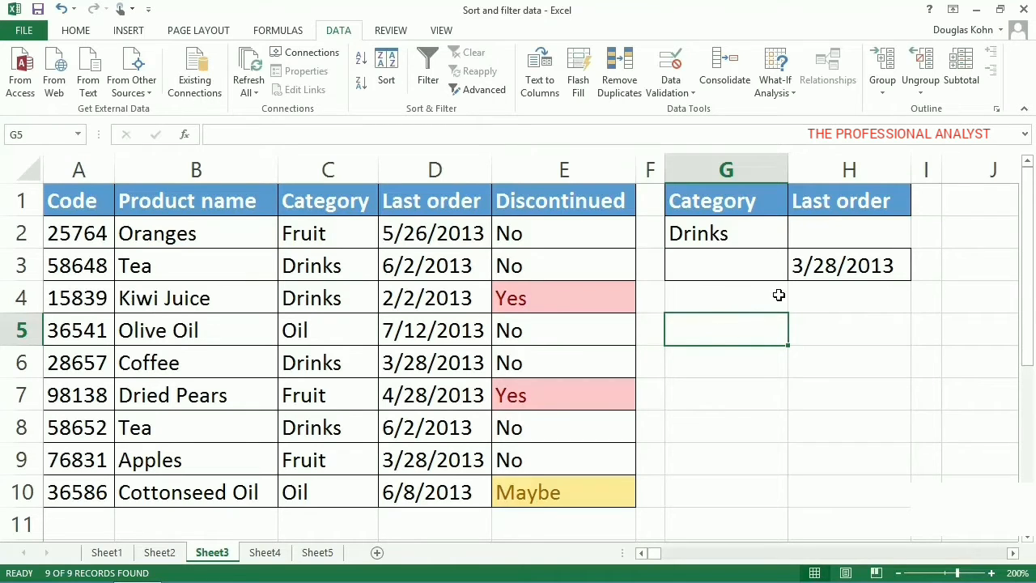
{"action": "left_click", "coordinate": [797, 276]}
{"action": "double_click", "coordinate": [798, 276]}
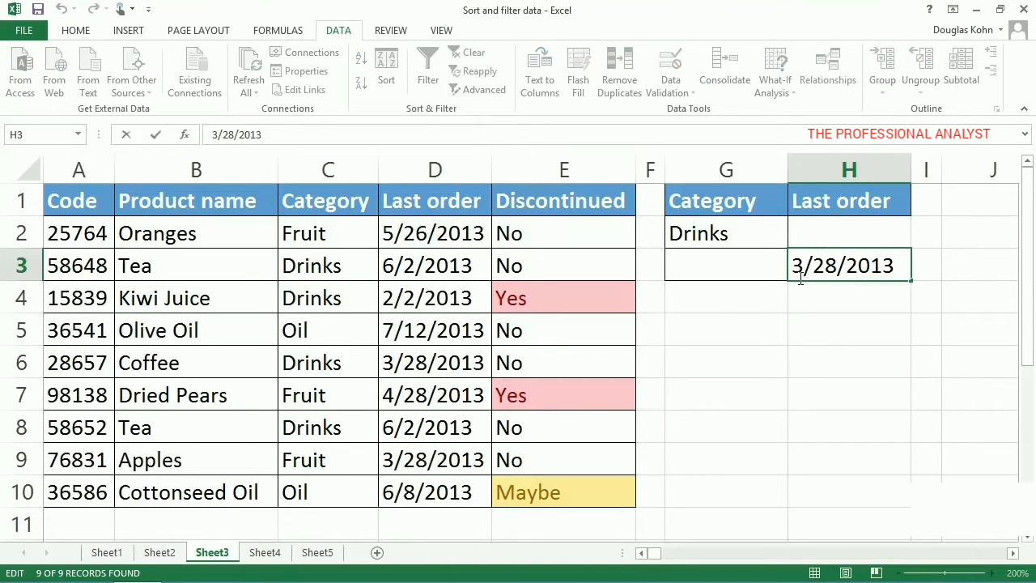
{"action": "type", "text": ">"}
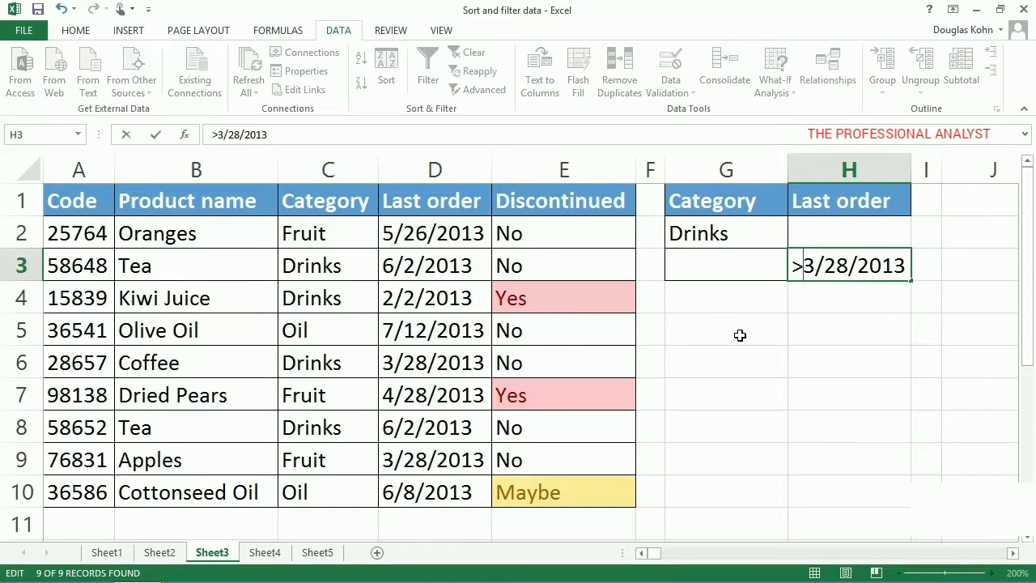
{"action": "left_click", "coordinate": [718, 359]}
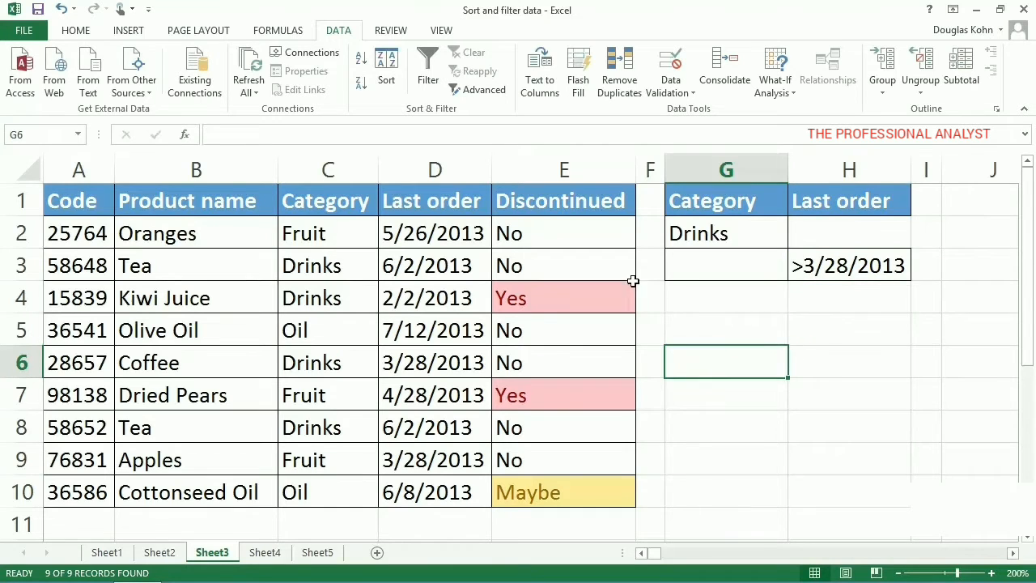
Step: Filter A1:E10 in place for Drinks or orders after 3/28/2013, using G1:H3 as the Advanced Filter criteria range
{"action": "left_click", "coordinate": [484, 90]}
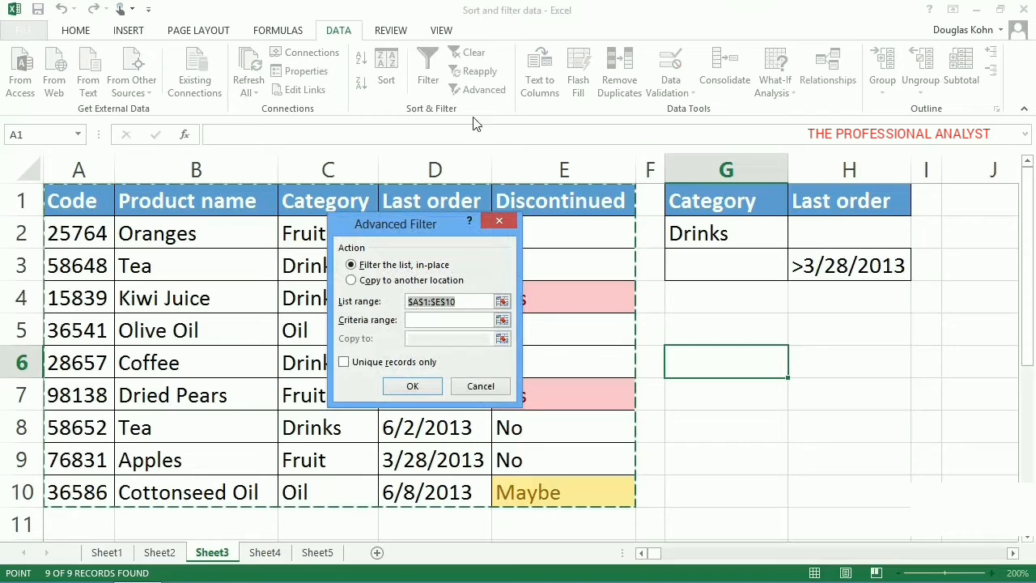
{"action": "left_click", "coordinate": [431, 321]}
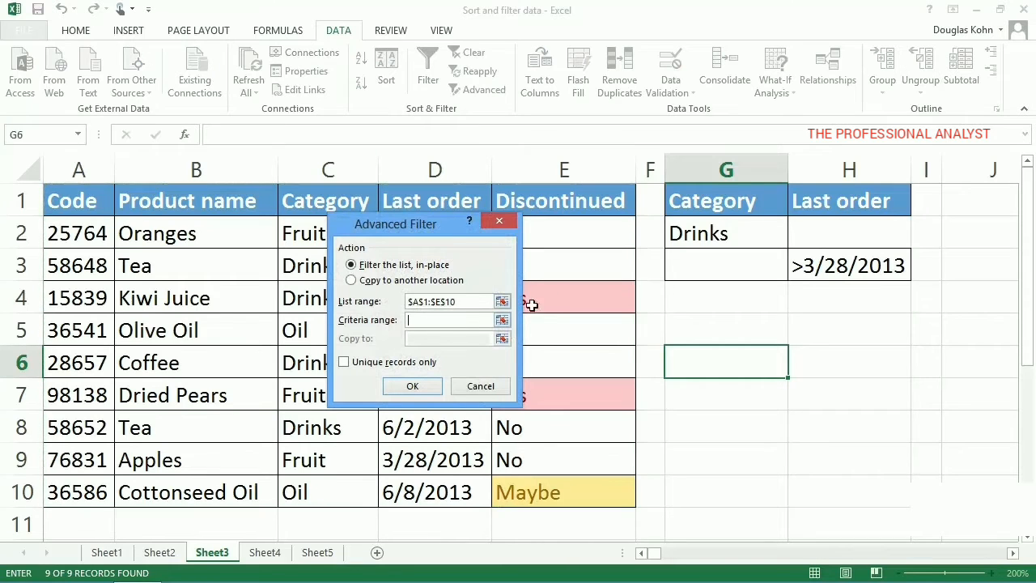
{"action": "left_click_drag", "start_coordinate": [688, 215], "coordinate": [799, 278]}
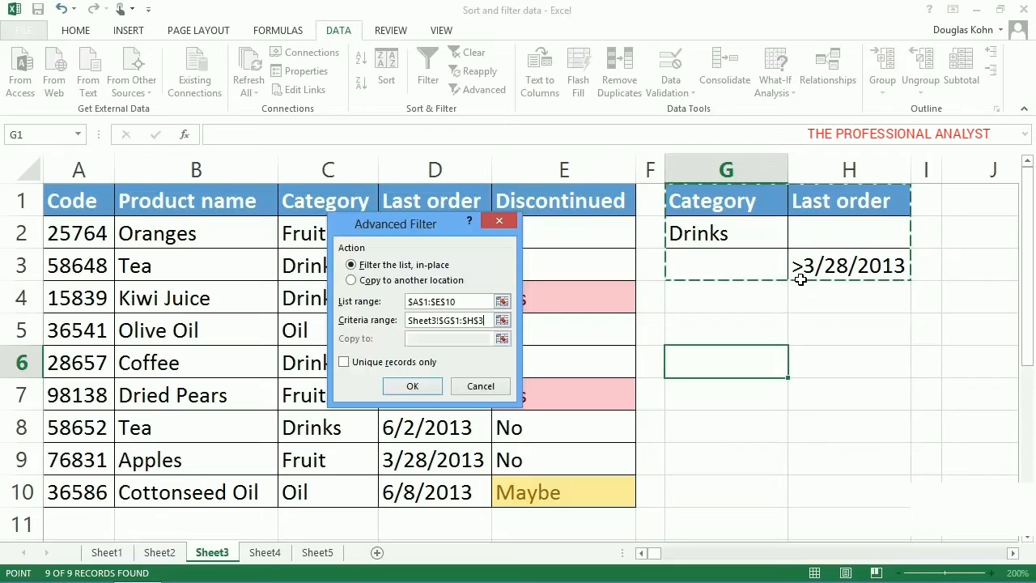
{"action": "left_click", "coordinate": [429, 389]}
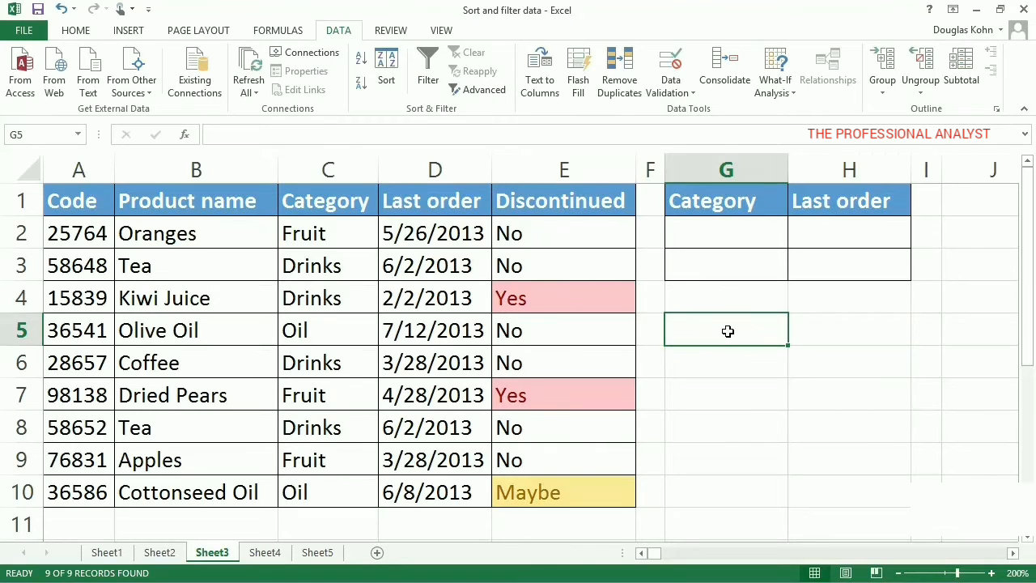
Step: Enter <>*s as the Category criterion in G2 to exclude categories ending in s
{"action": "left_click", "coordinate": [721, 240]}
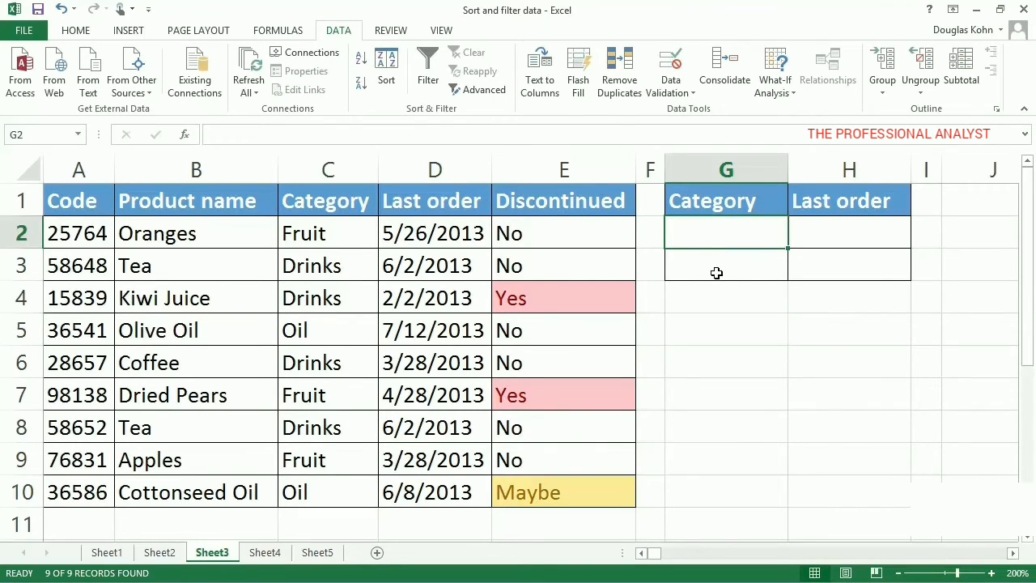
{"action": "type", "text": "<>*"}
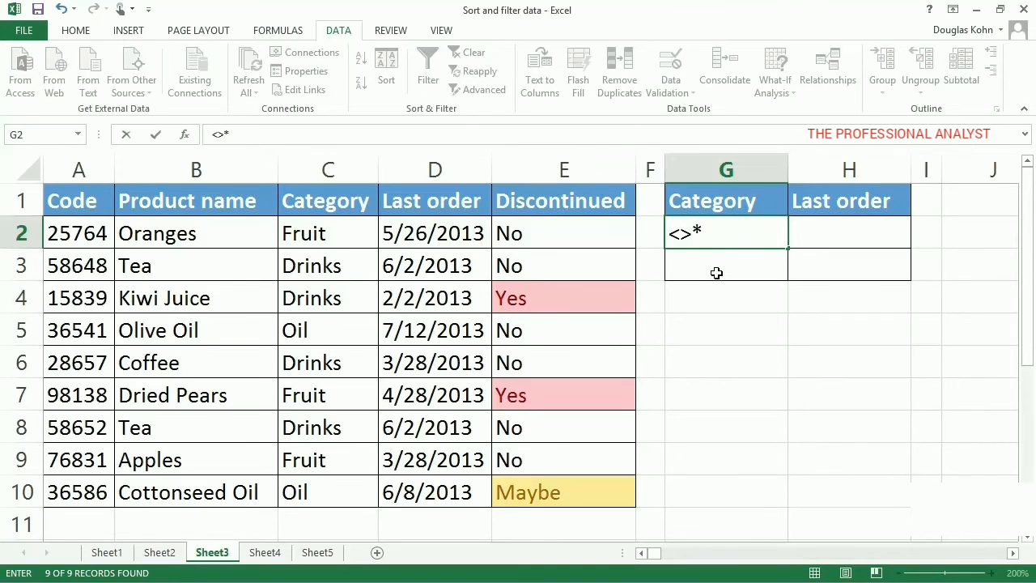
{"action": "type", "text": "s"}
{"action": "key", "text": "ctrl+Return"}
{"action": "left_click", "coordinate": [716, 273]}
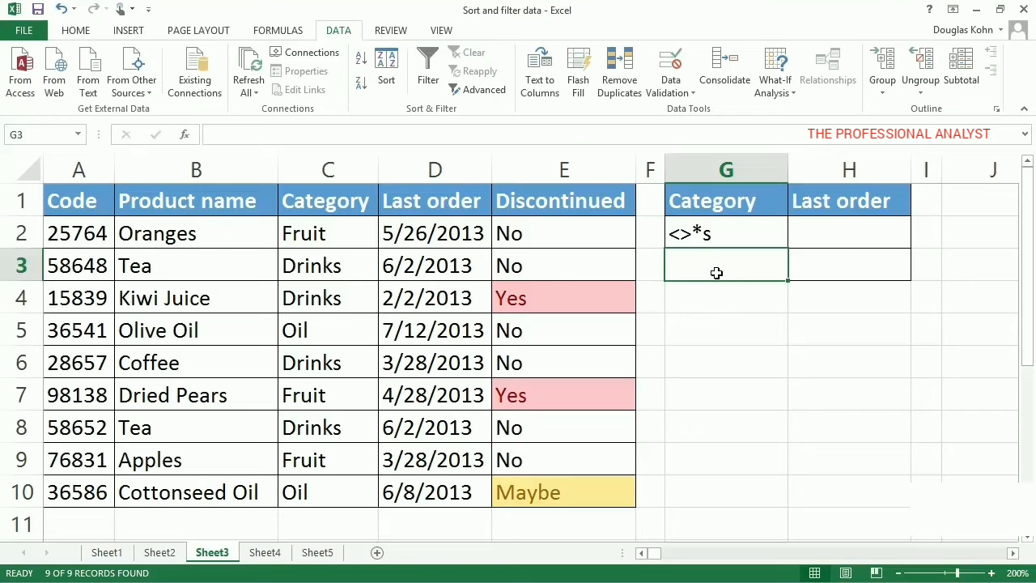
Step: Use Advanced Filter on A1:E10 with criteria range G1:G2 to copy the matching records to another location starting at J1
{"action": "left_click", "coordinate": [484, 91]}
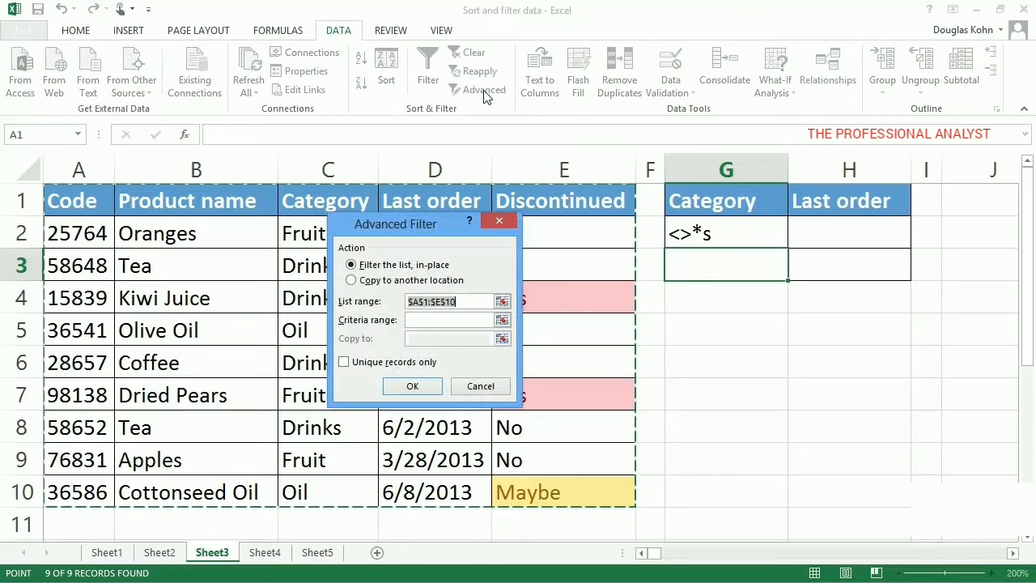
{"action": "left_click", "coordinate": [443, 321]}
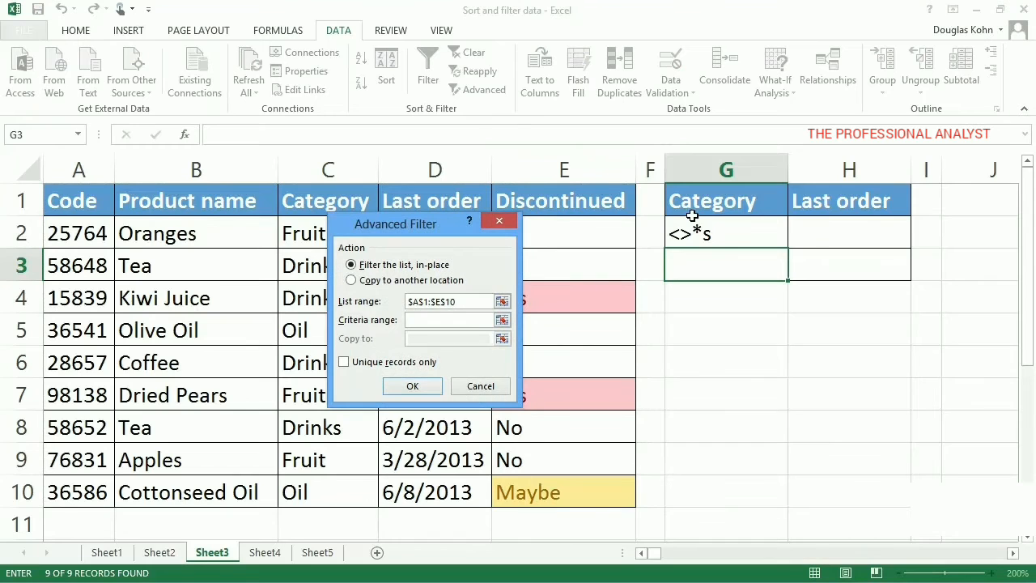
{"action": "left_click_drag", "start_coordinate": [693, 212], "coordinate": [698, 235]}
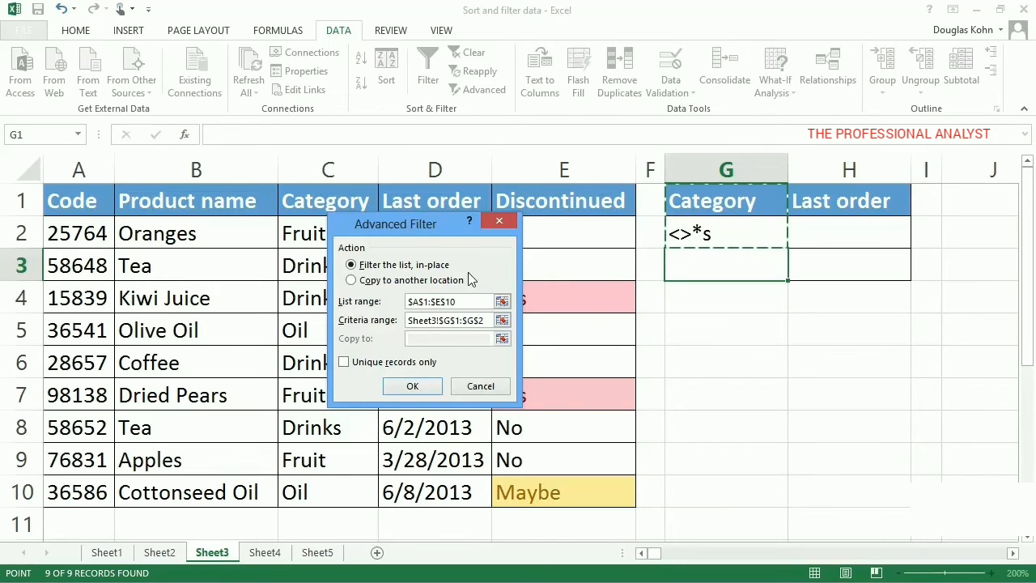
{"action": "left_click", "coordinate": [394, 282]}
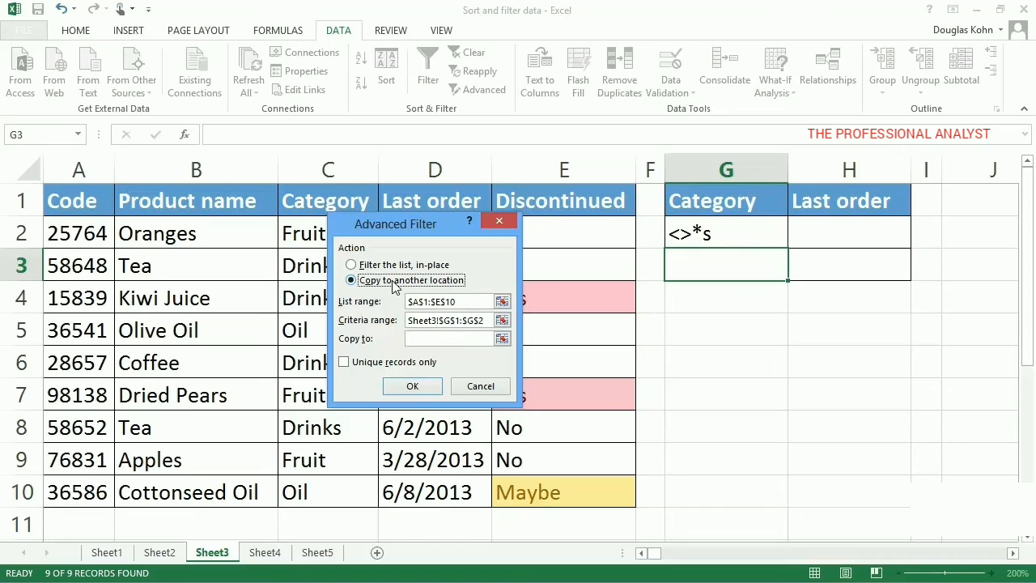
{"action": "left_click", "coordinate": [432, 340]}
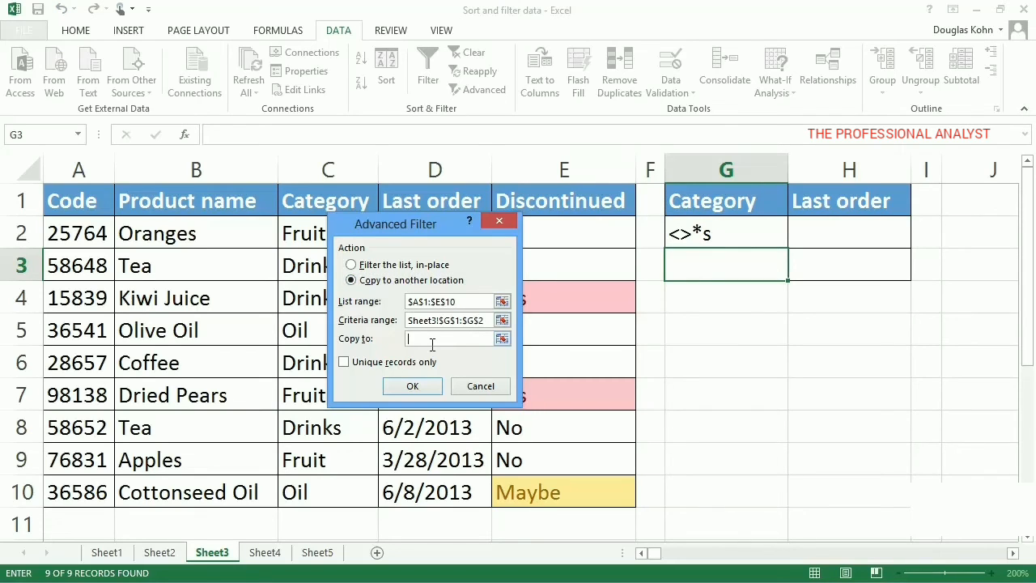
{"action": "left_click", "coordinate": [968, 211]}
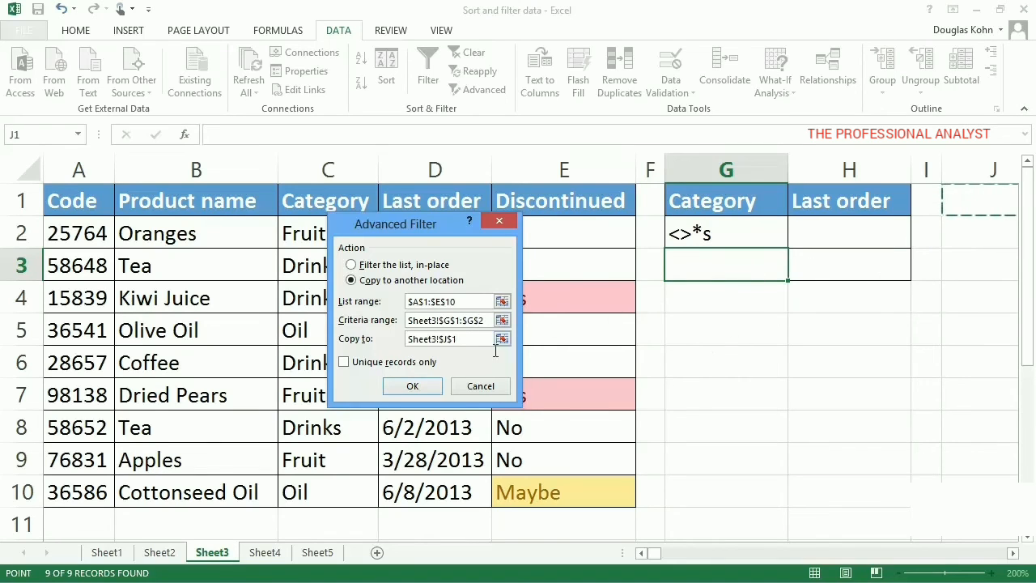
{"action": "left_click", "coordinate": [426, 386]}
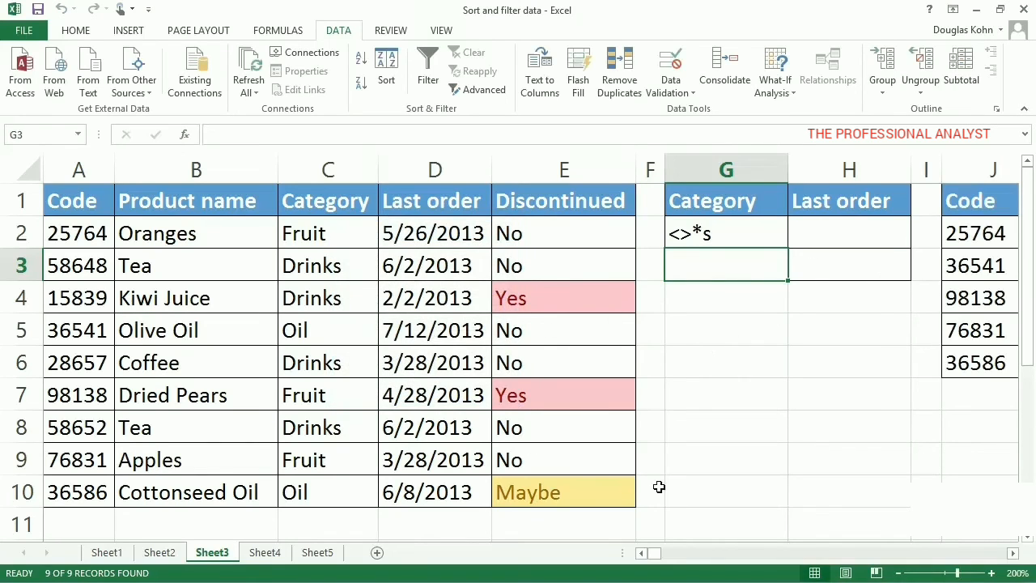
{"action": "left_click", "coordinate": [1013, 553]}
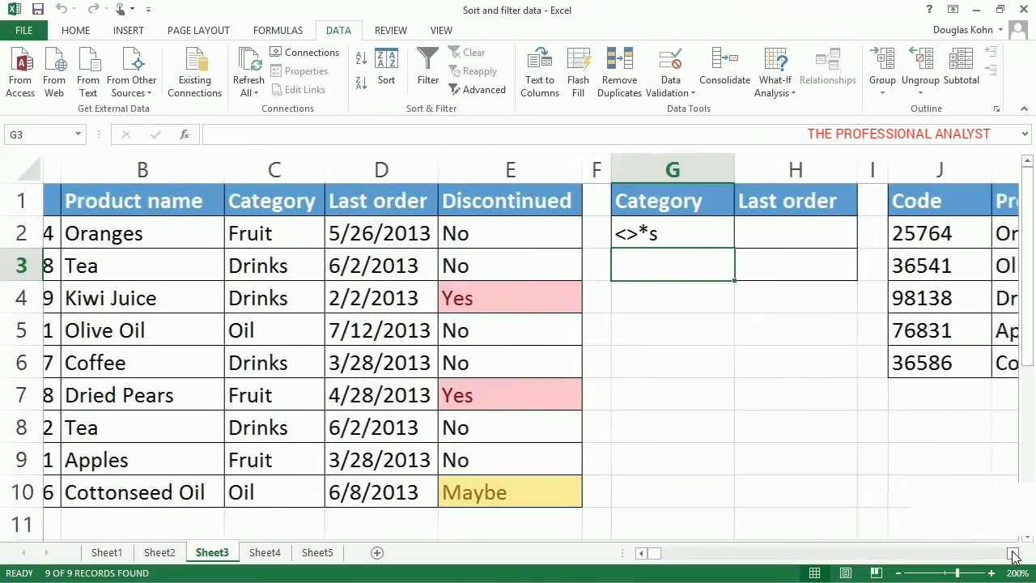